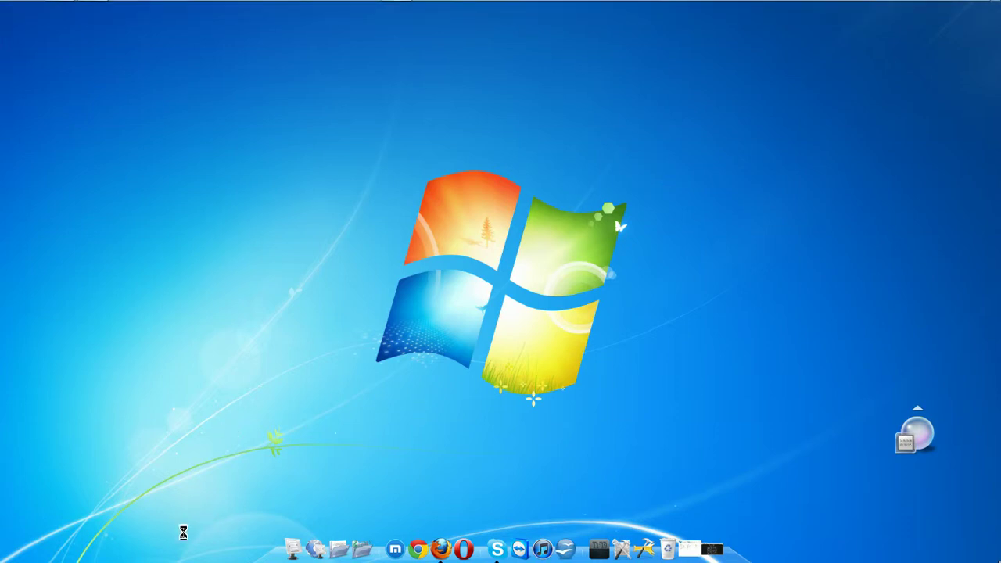
Open and maximize the Computer window, then close it again.
mouse_move(715, 558)
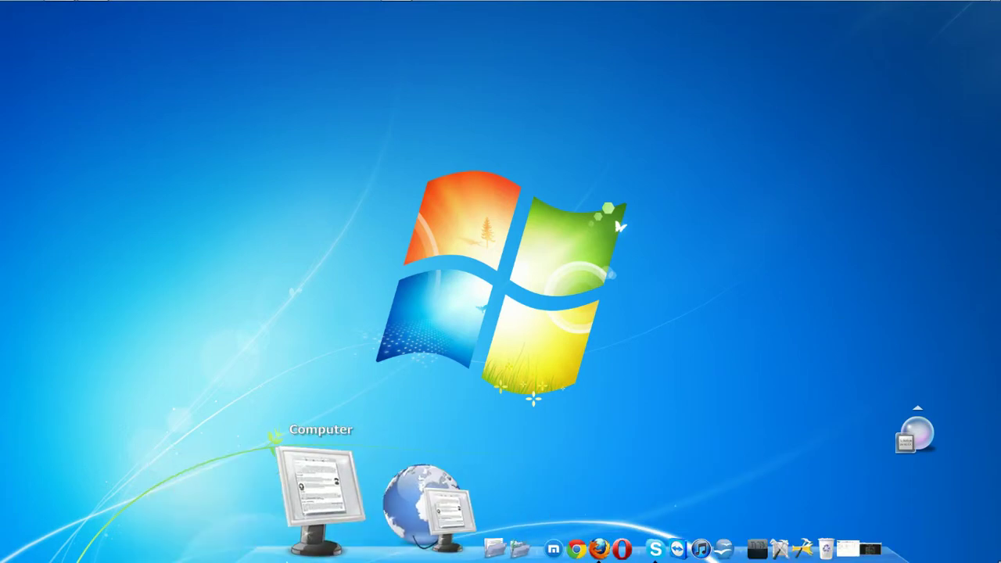
click(291, 500)
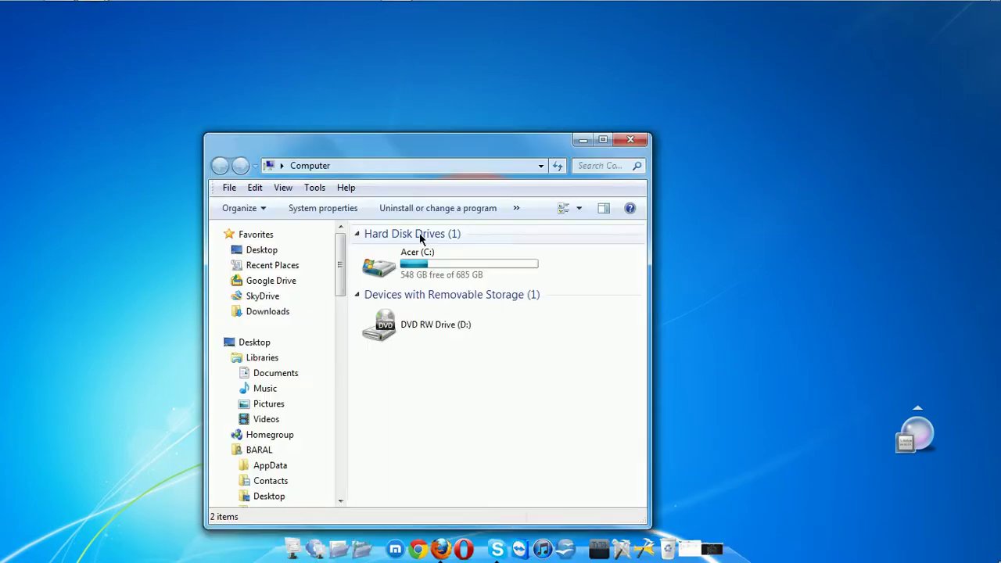
double_click(405, 147)
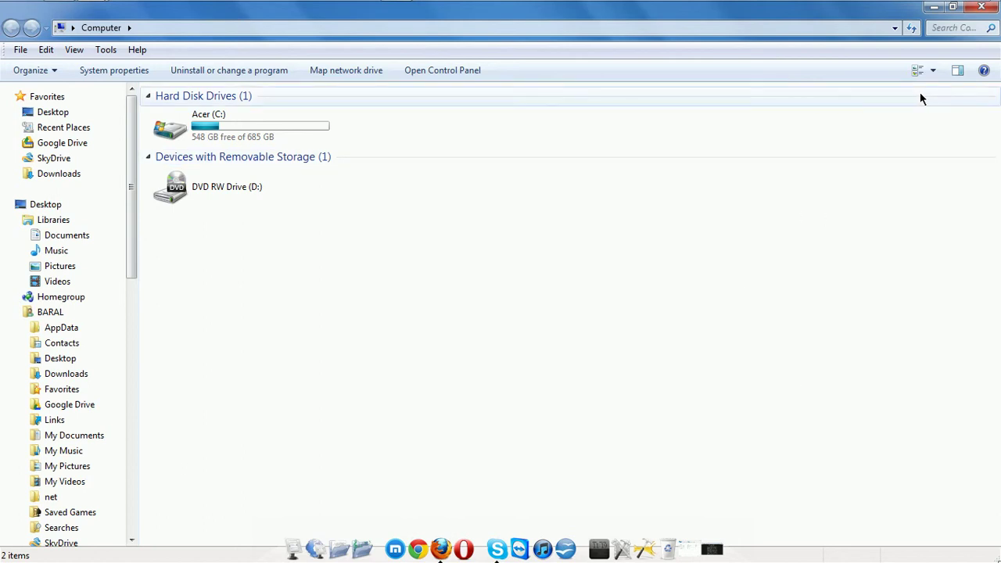
click(982, 7)
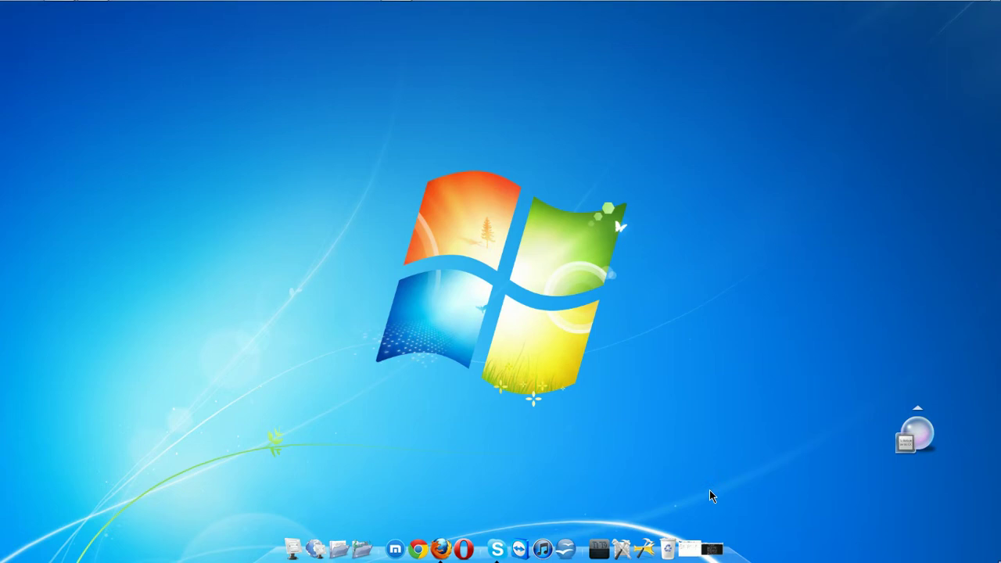
Back in Firefox, download DesktopCoralSetup.zip from the RocketDock add-on page.
click(706, 555)
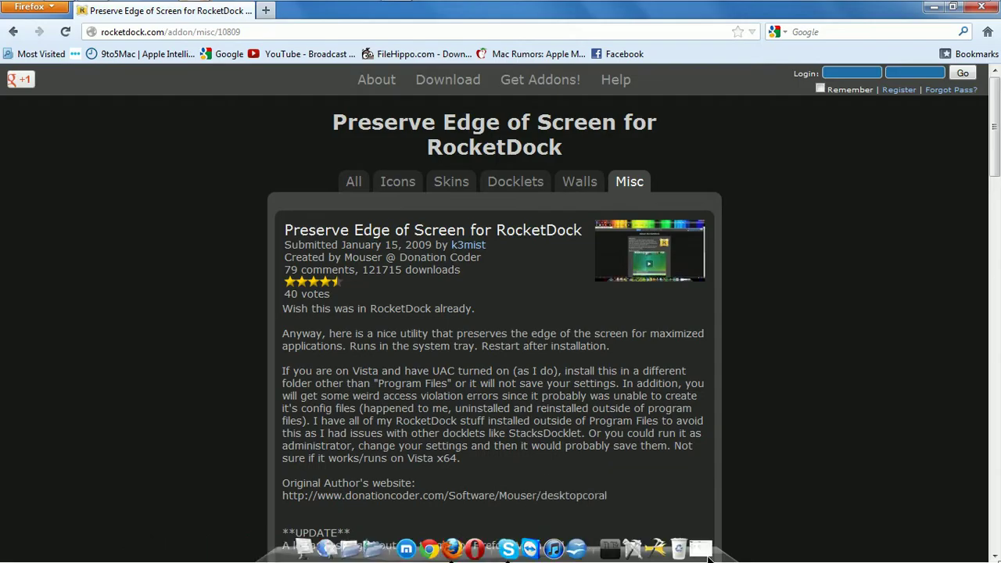
drag(262, 35, 93, 45)
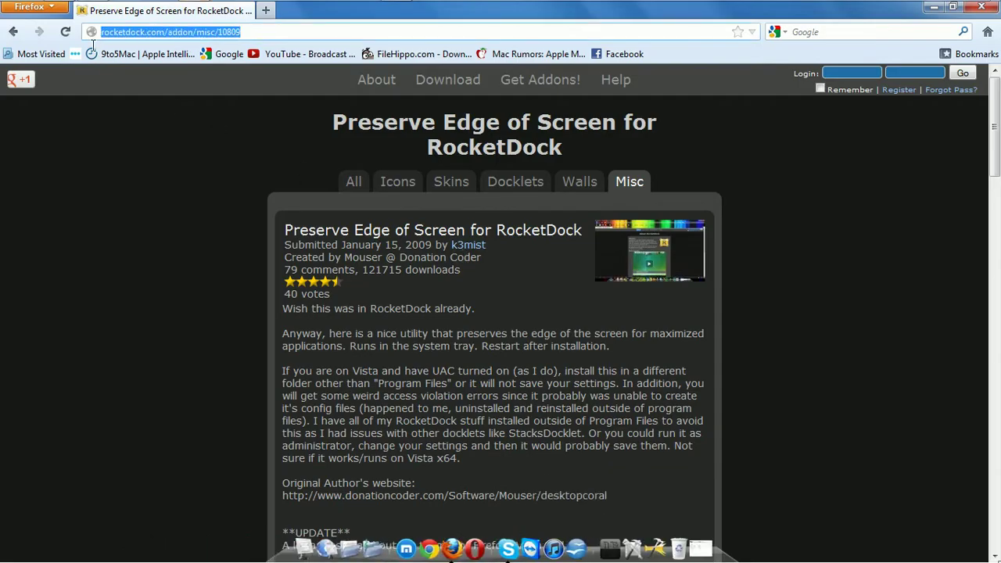
drag(153, 198, 194, 311)
click(194, 311)
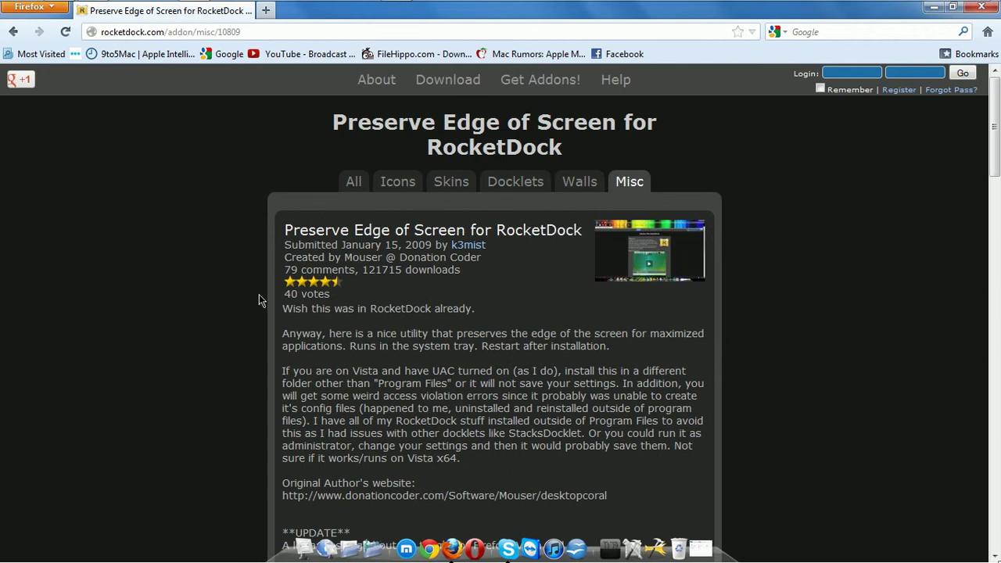
scroll(374, 269, down, 15)
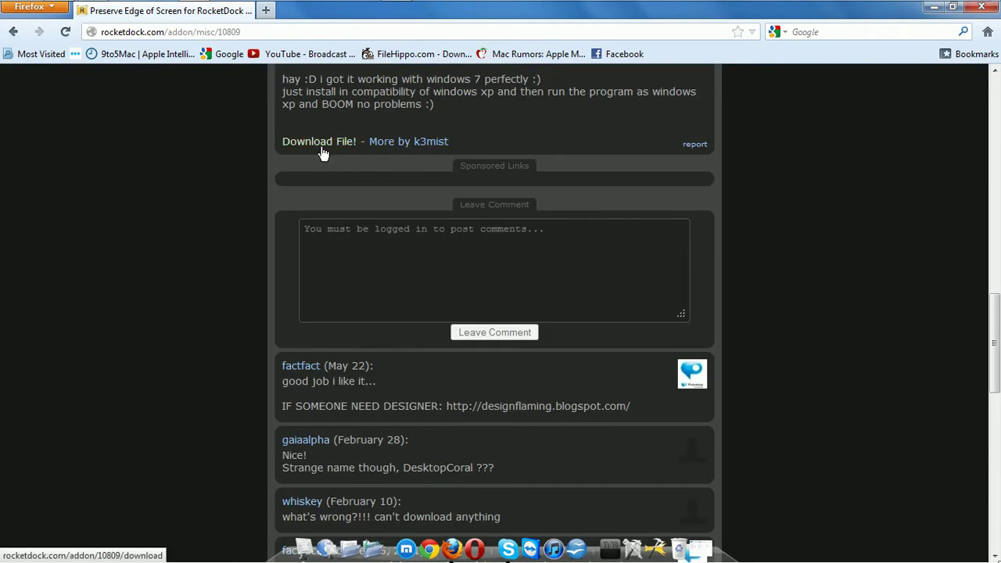
click(323, 143)
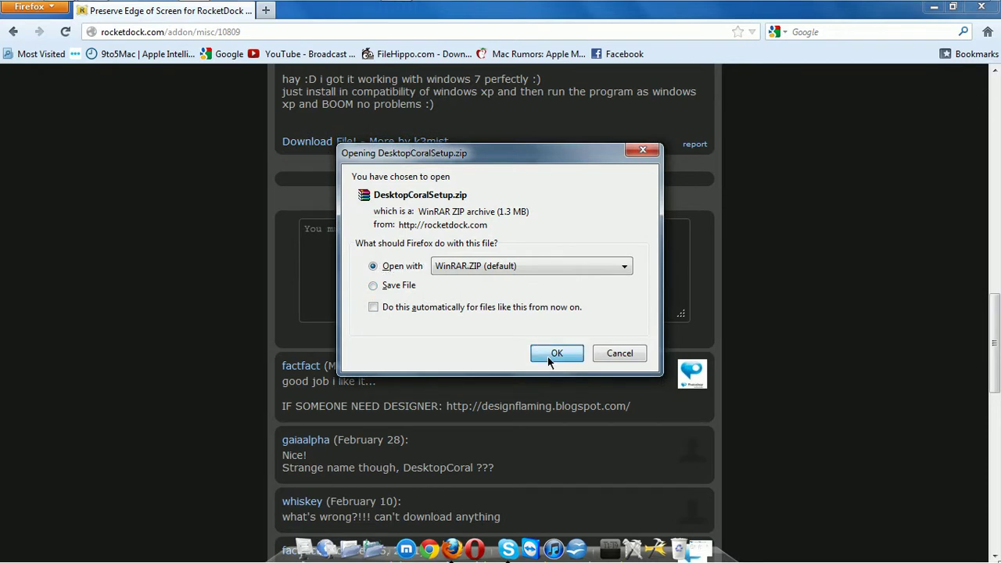
Open the zip in WinRAR and extract DesktopCoralSetup.exe to the Desktop, replacing the old copy.
click(547, 357)
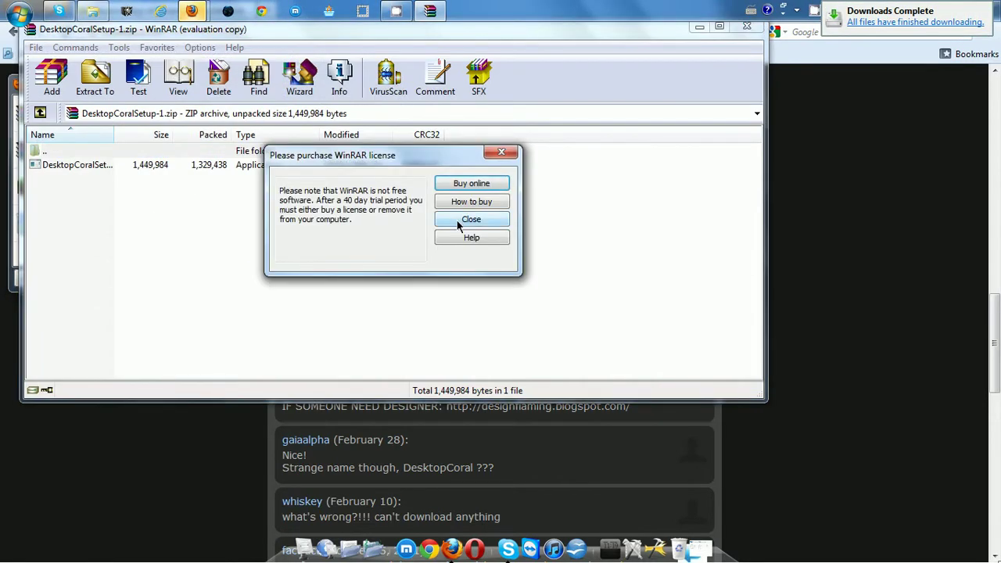
click(462, 220)
click(95, 78)
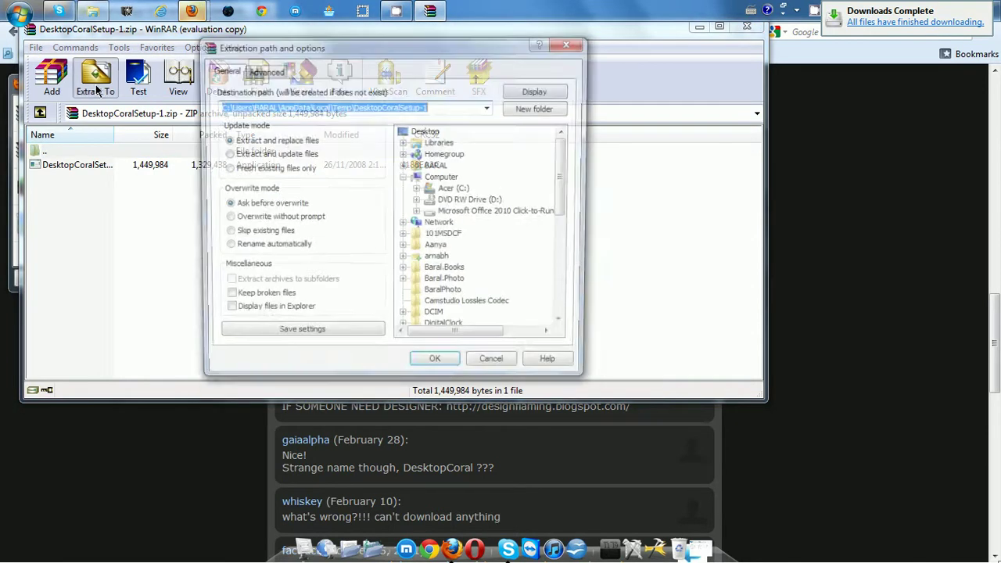
click(426, 130)
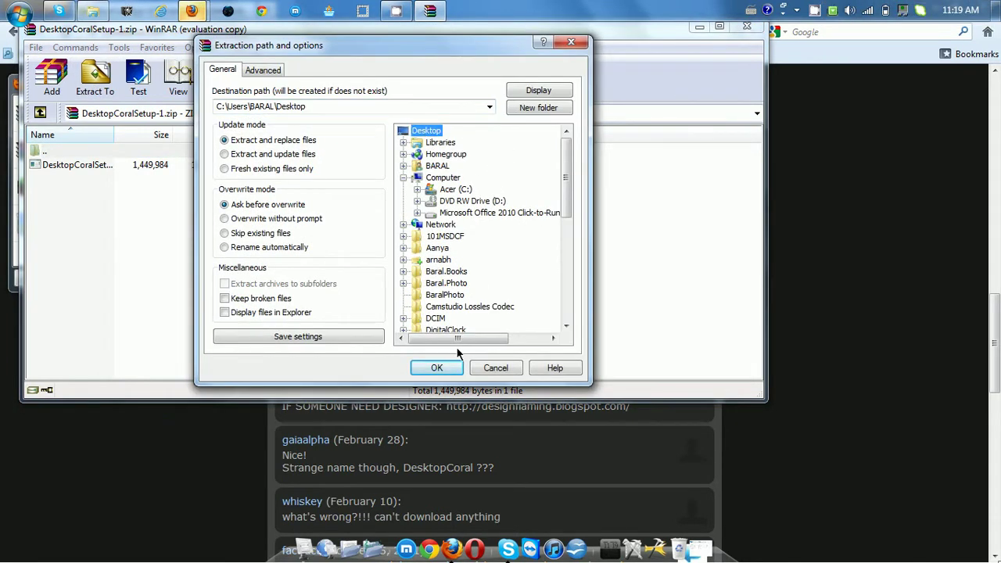
click(436, 368)
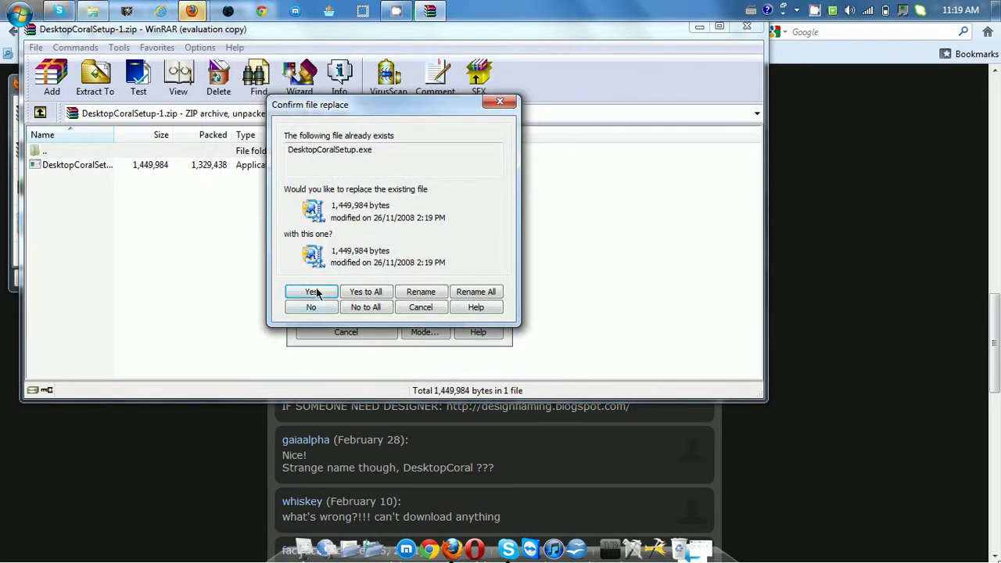
click(312, 292)
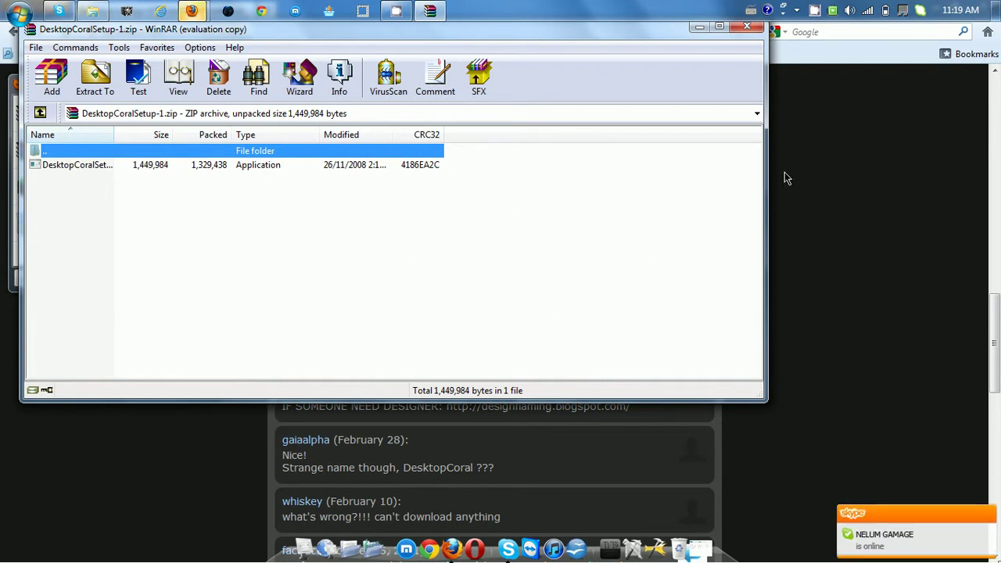
click(747, 26)
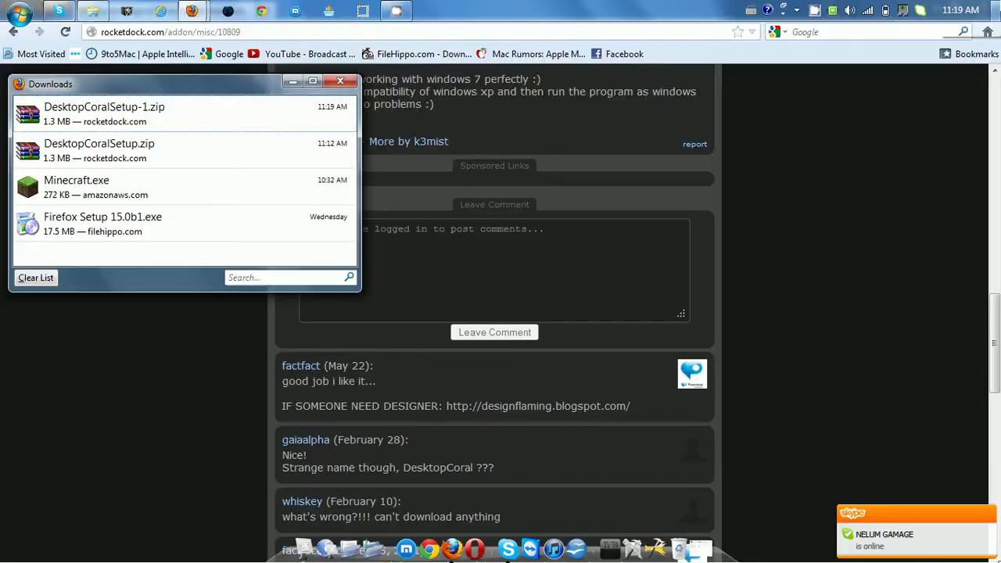
Show the desktop and unpin DesktopCoral from the top taskbar.
click(996, 9)
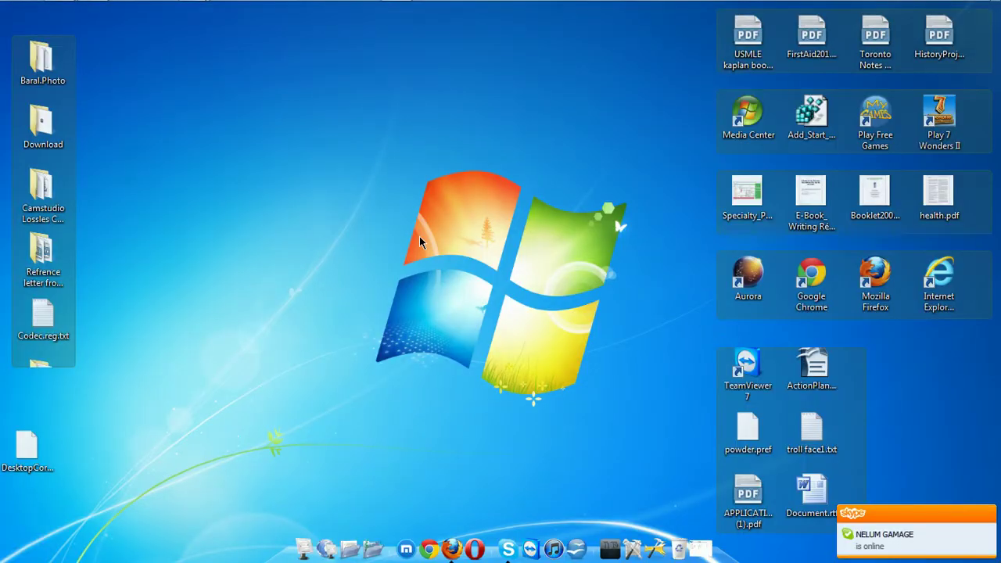
mouse_move(27, 450)
mouse_down()
mouse_move(205, 327)
mouse_move(49, 444)
mouse_move(30, 469)
mouse_up()
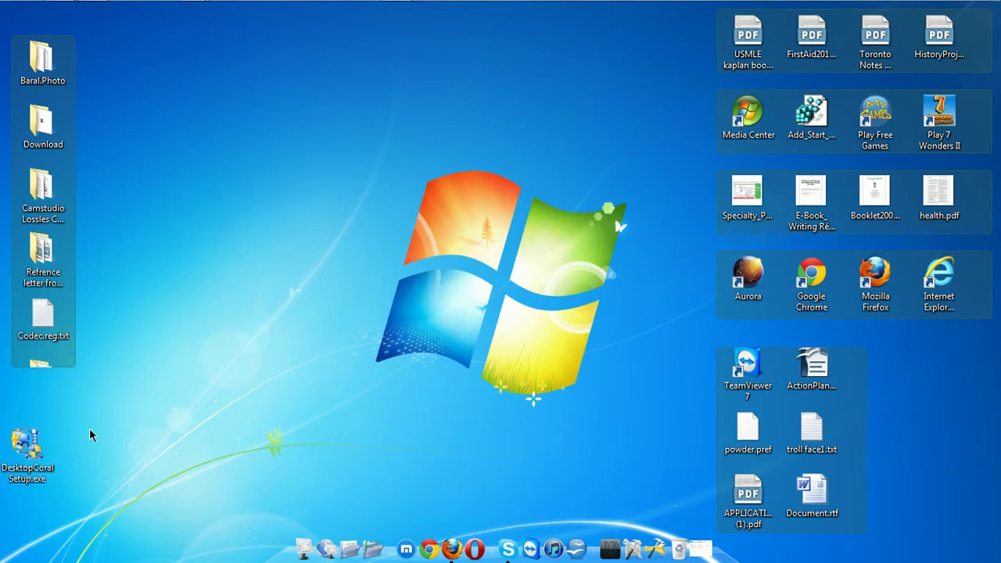
mouse_move(405, 4)
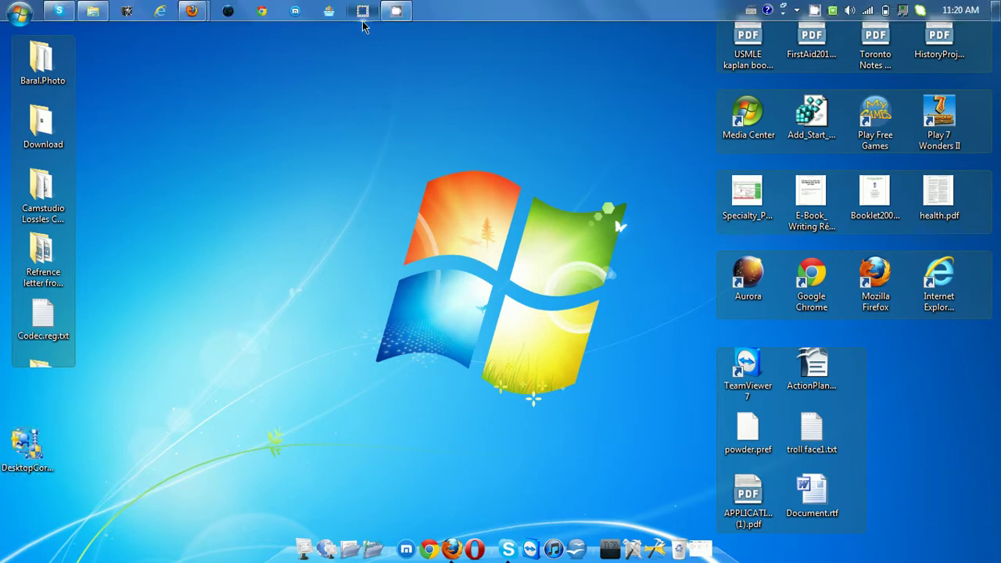
right_click(362, 6)
click(353, 63)
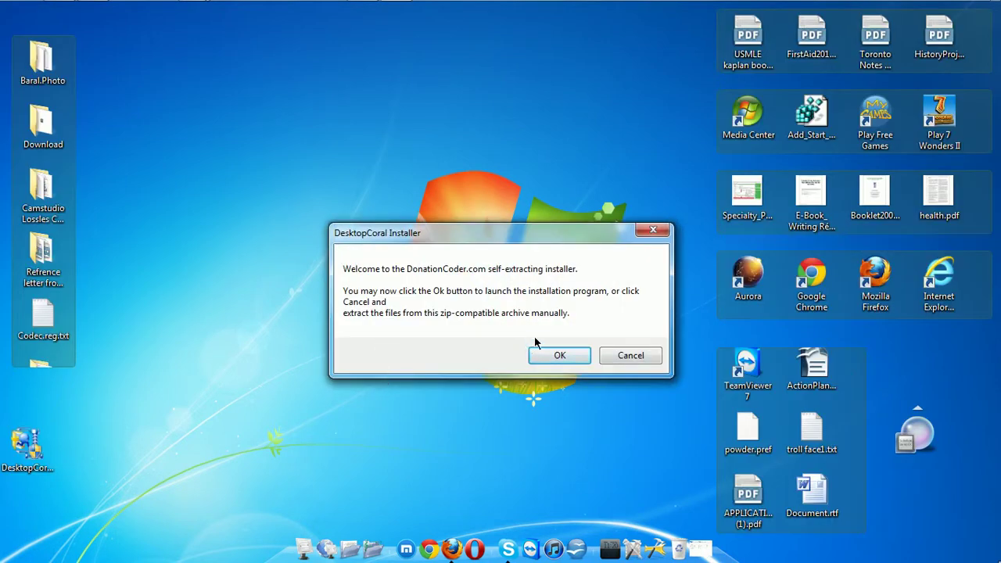
Start setup and change the install folder to C:\Program Files\DesktopCoral, removing (x86).
click(547, 354)
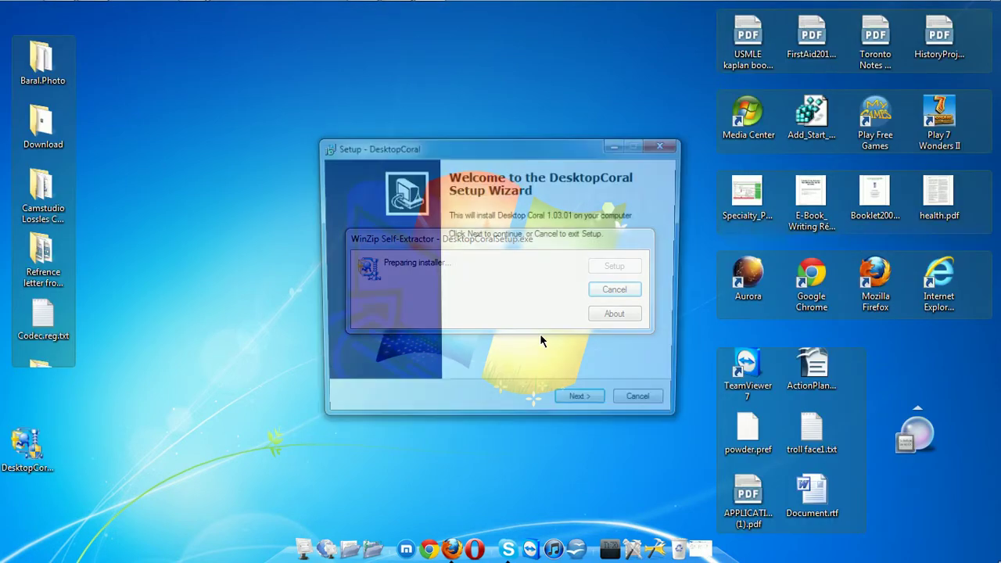
click(583, 406)
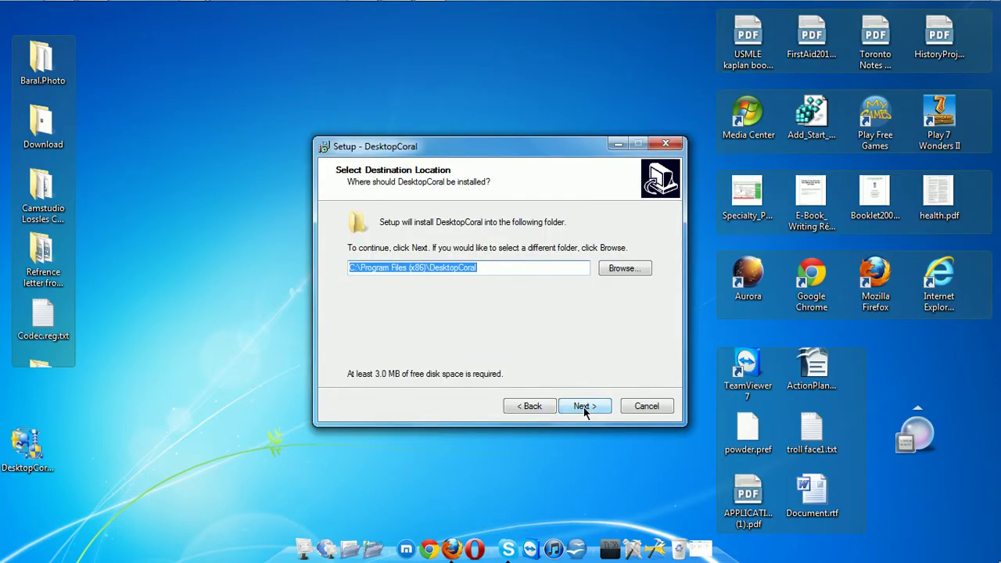
click(408, 267)
drag(411, 268, 426, 268)
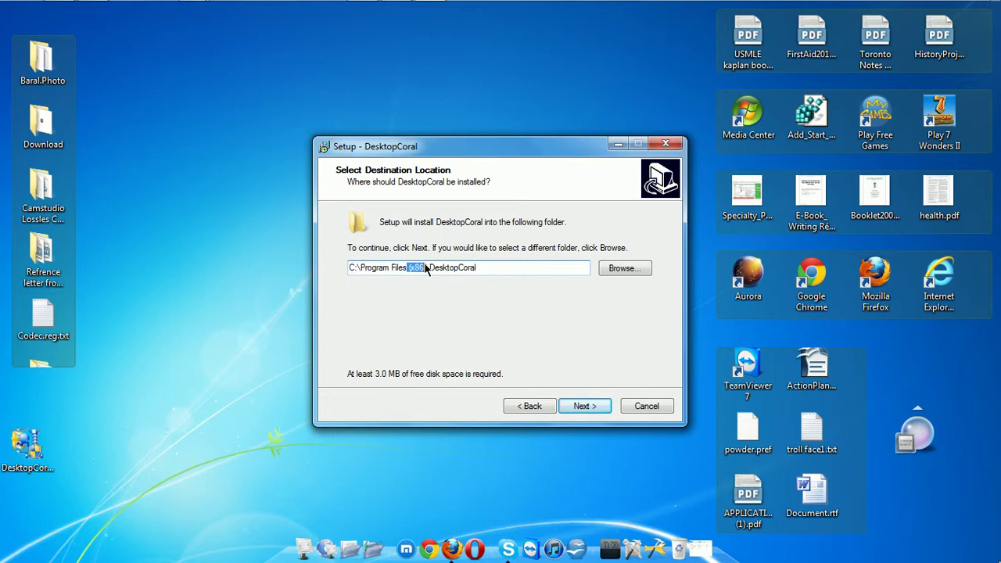
key(Delete)
click(579, 406)
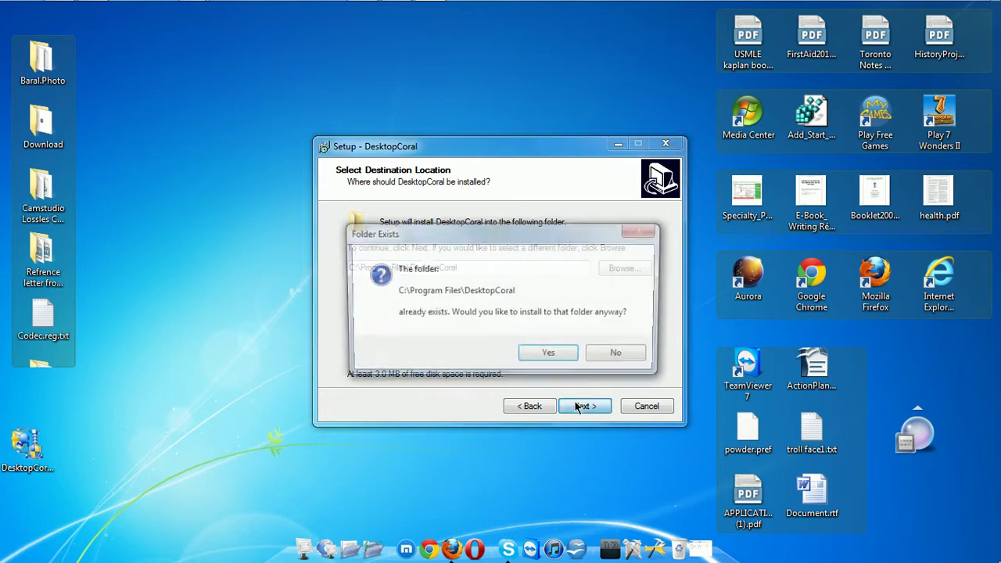
click(539, 357)
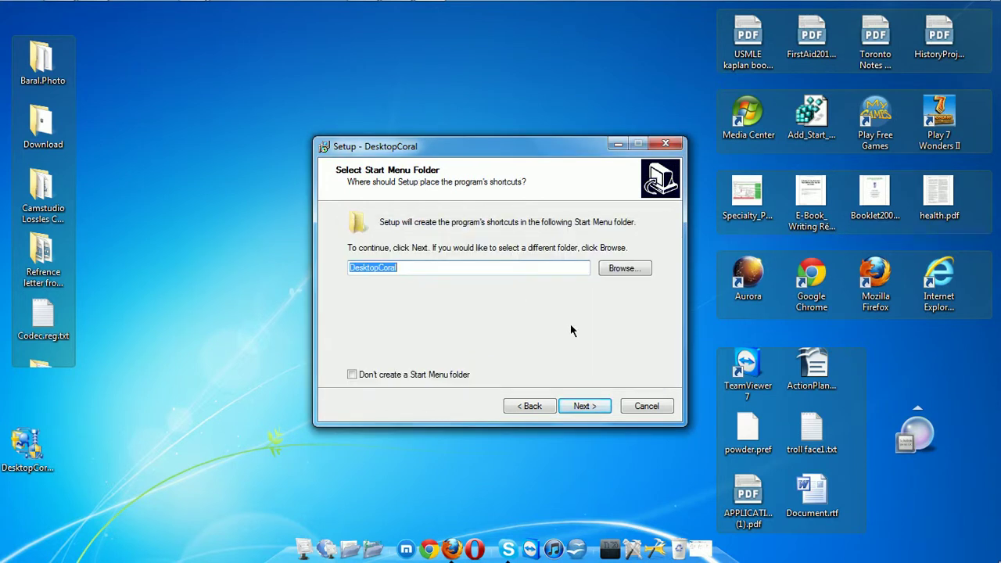
Keep the default Start Menu folder, add a desktop icon, install, and finish the wizard.
click(584, 406)
click(587, 406)
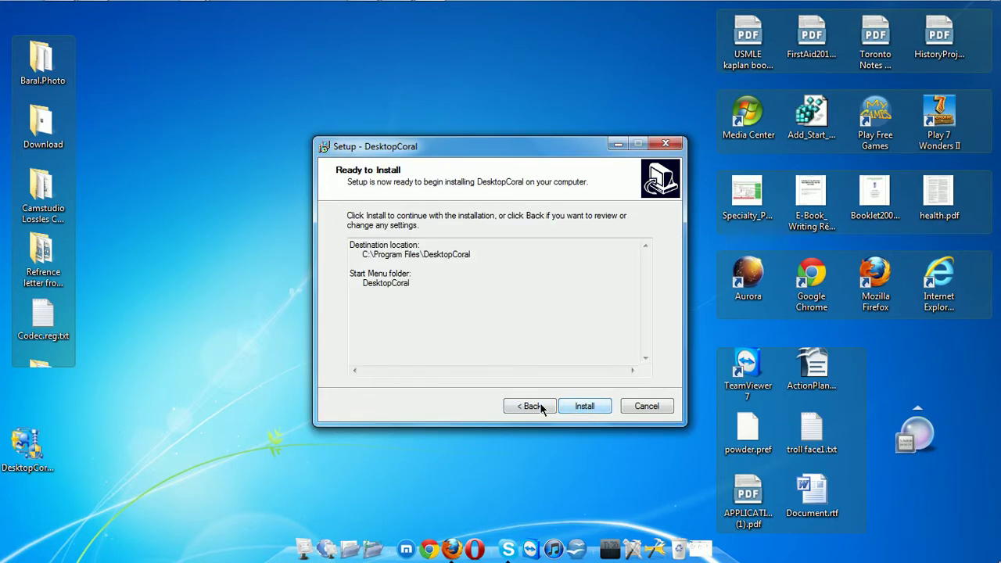
click(540, 406)
click(382, 261)
click(586, 410)
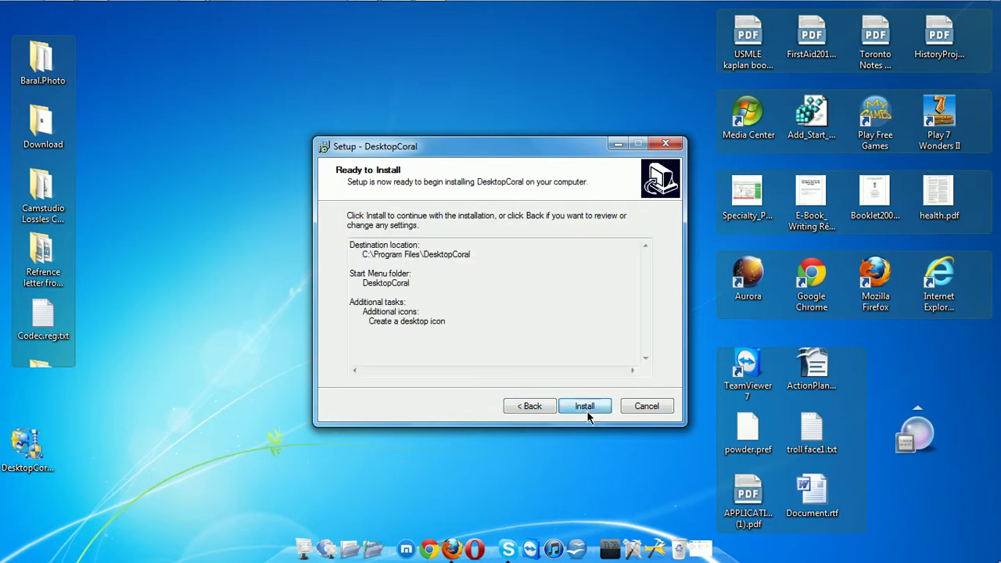
click(586, 407)
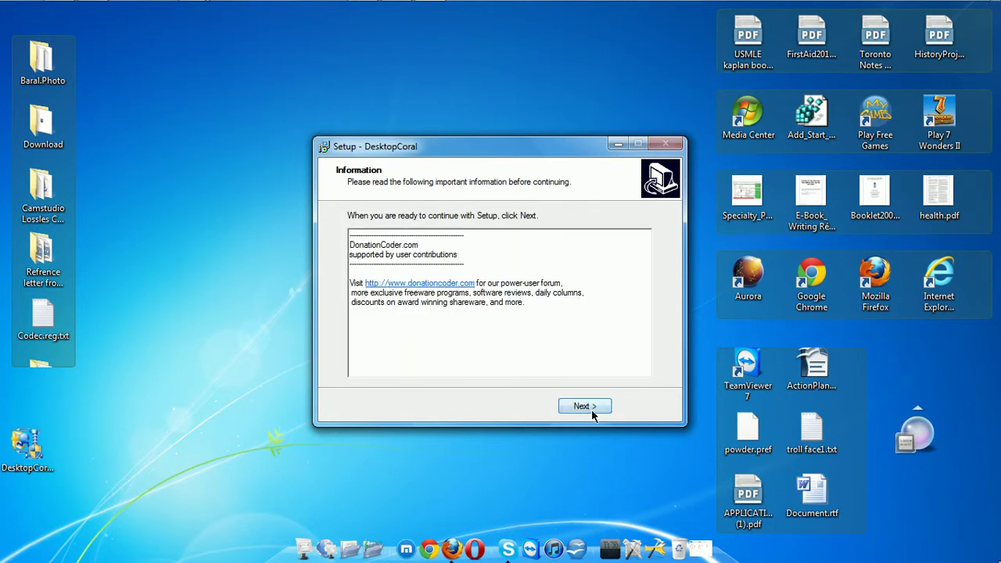
click(591, 407)
click(591, 408)
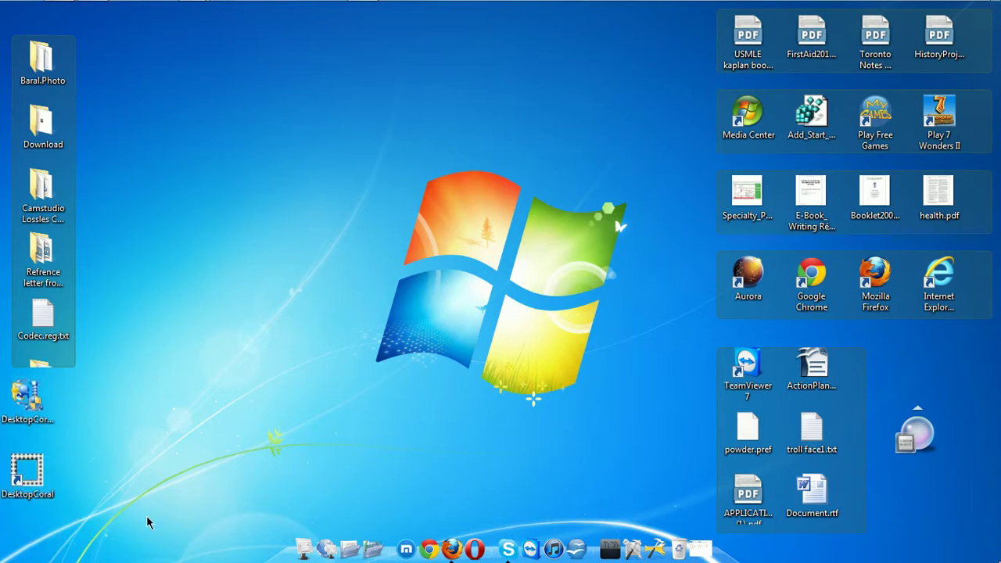
mouse_move(165, 436)
mouse_down()
mouse_move(131, 525)
mouse_move(112, 421)
mouse_up()
right_click(133, 548)
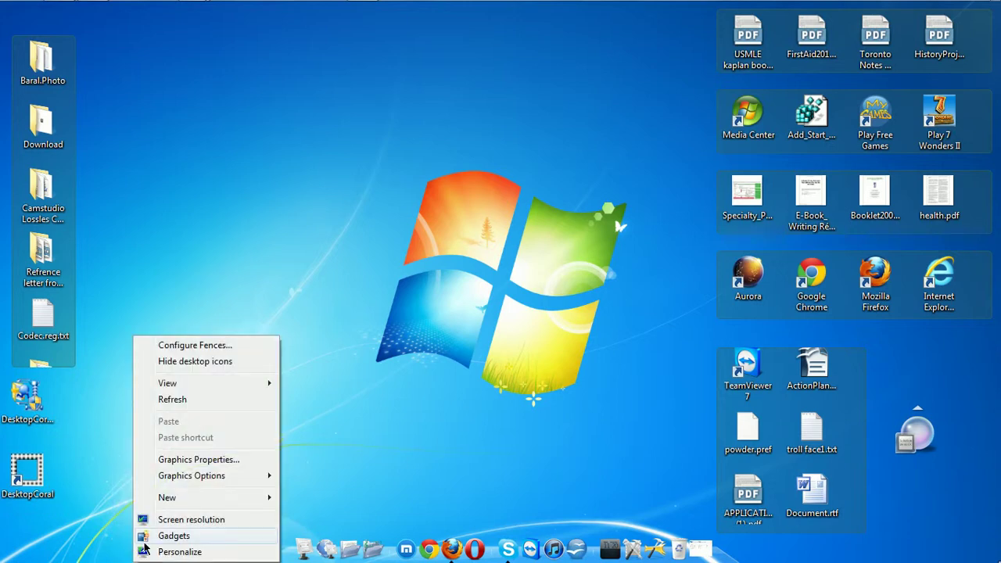
mouse_move(17, 473)
mouse_down()
mouse_move(111, 409)
mouse_move(314, 7)
mouse_move(469, 8)
mouse_up()
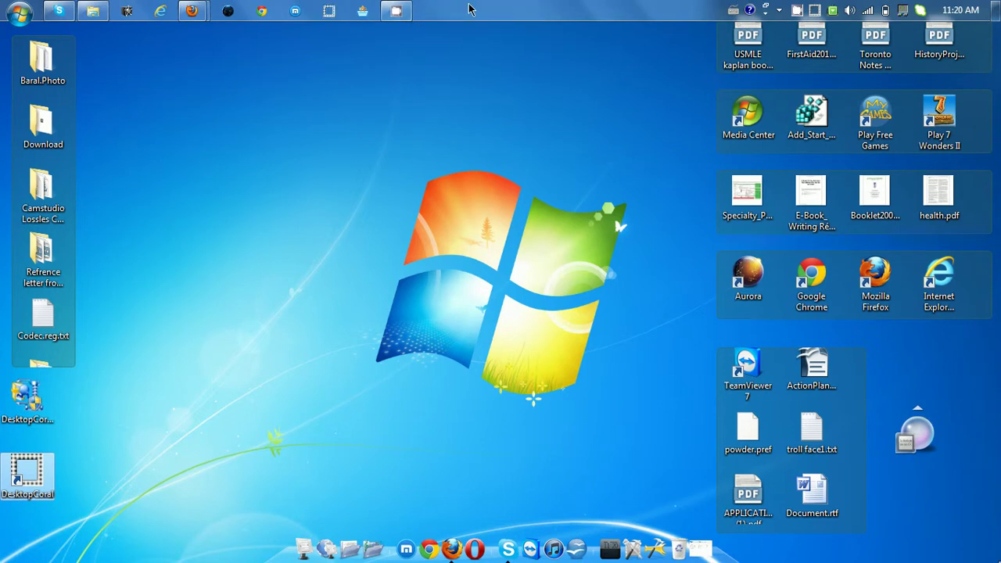
right_click(813, 8)
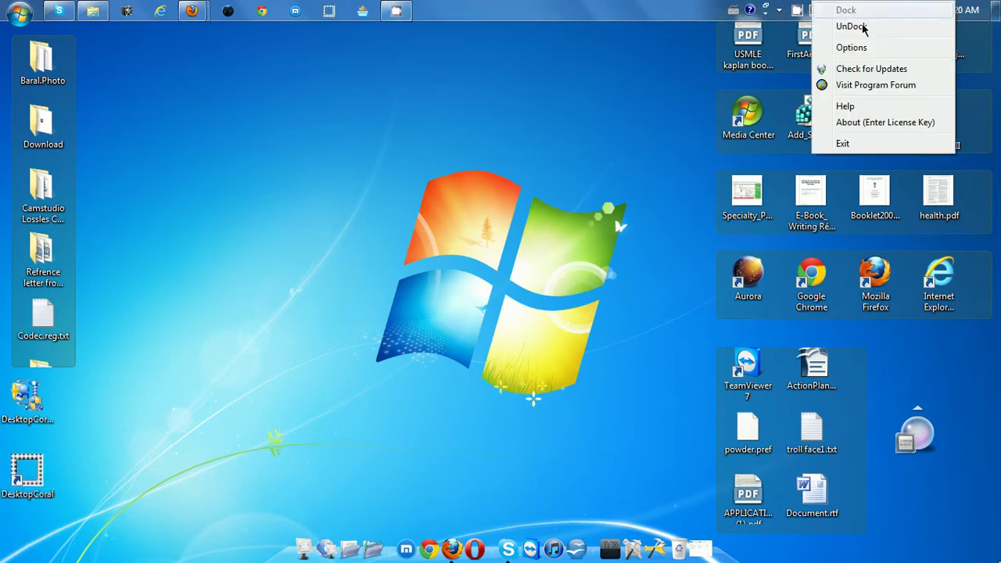
click(872, 69)
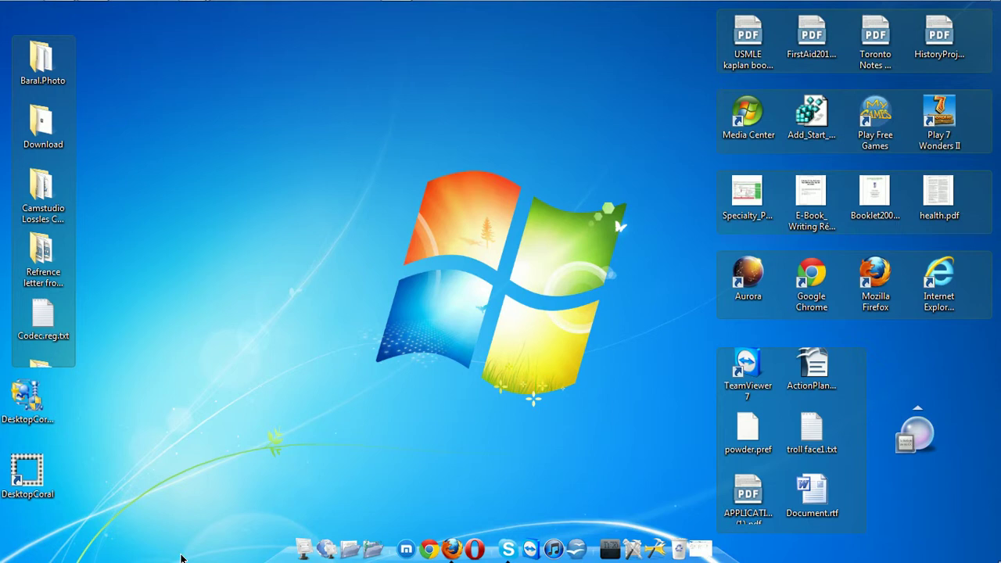
drag(192, 478, 181, 511)
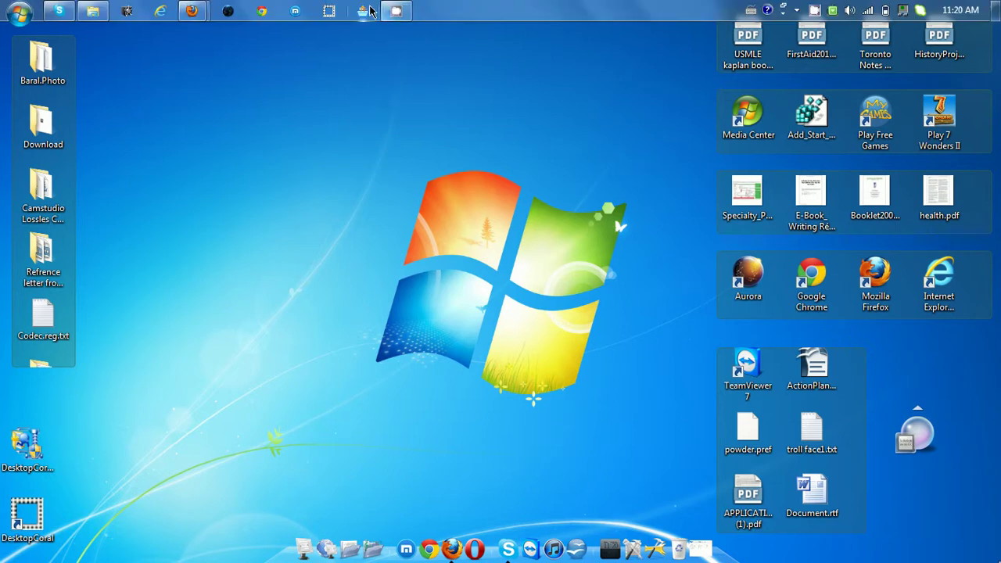
Launch DesktopCoral from its shortcut and set the bar's opacity to 0 in Options.
double_click(16, 529)
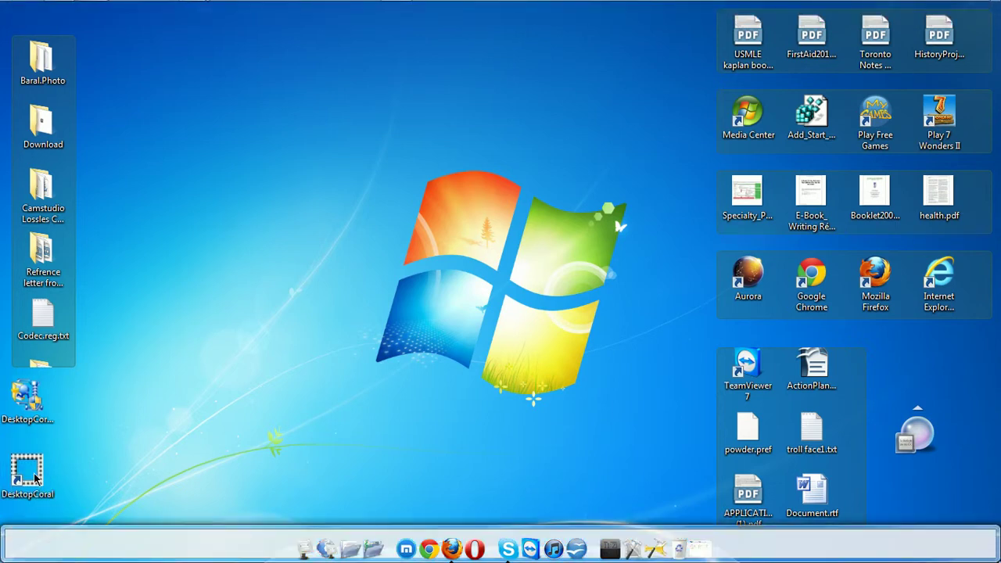
right_click(170, 554)
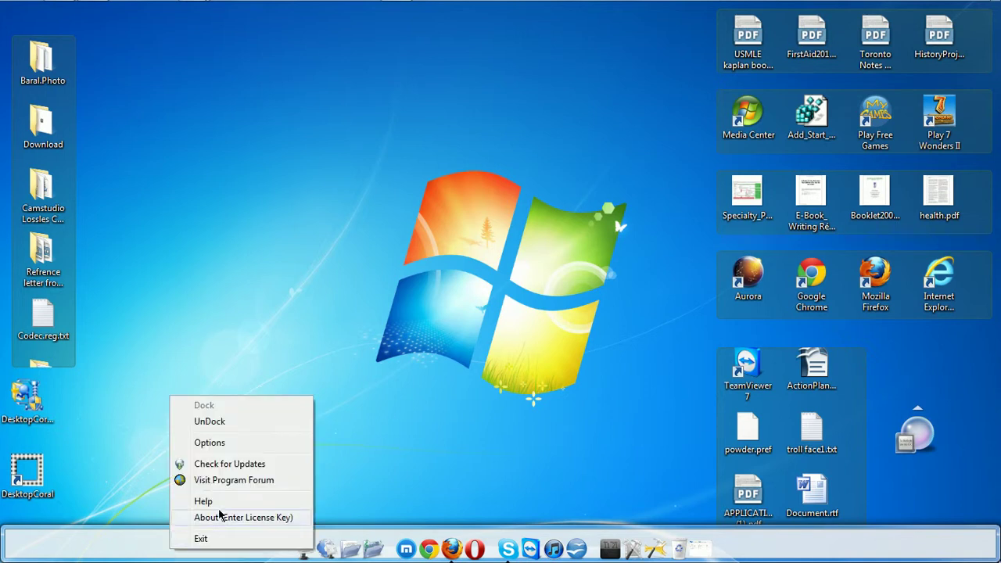
click(219, 443)
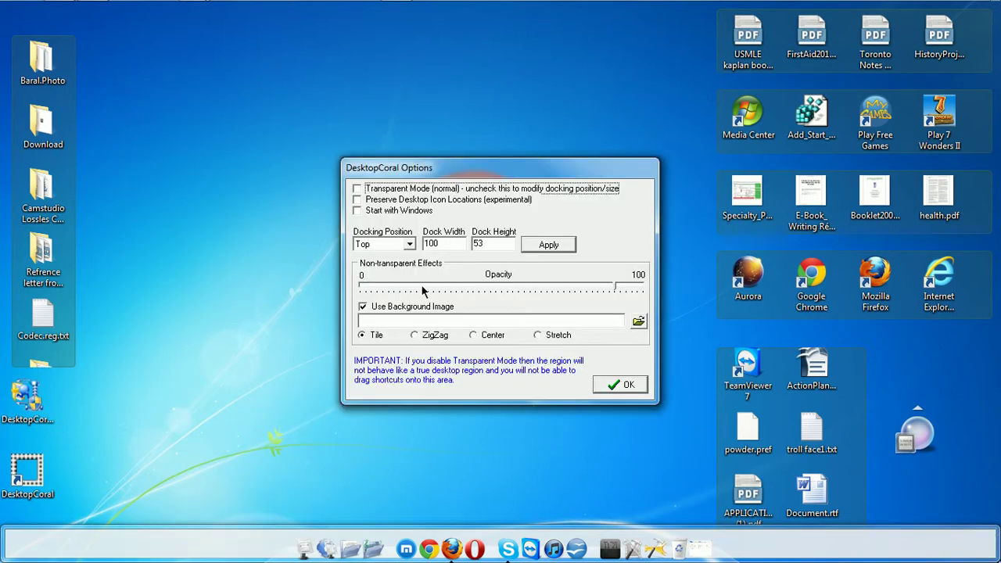
mouse_move(615, 285)
mouse_down()
mouse_move(505, 294)
mouse_move(350, 289)
mouse_up()
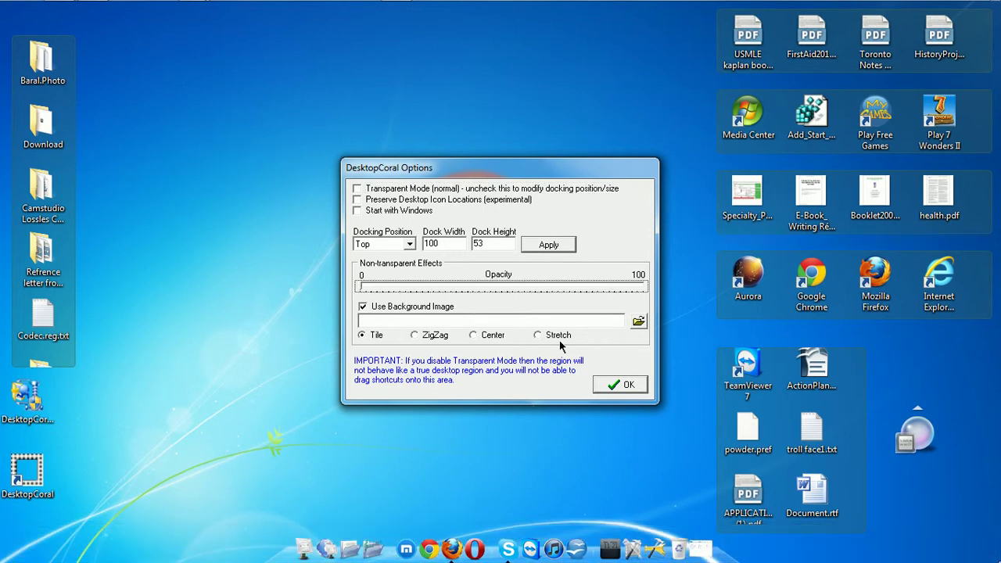
click(628, 385)
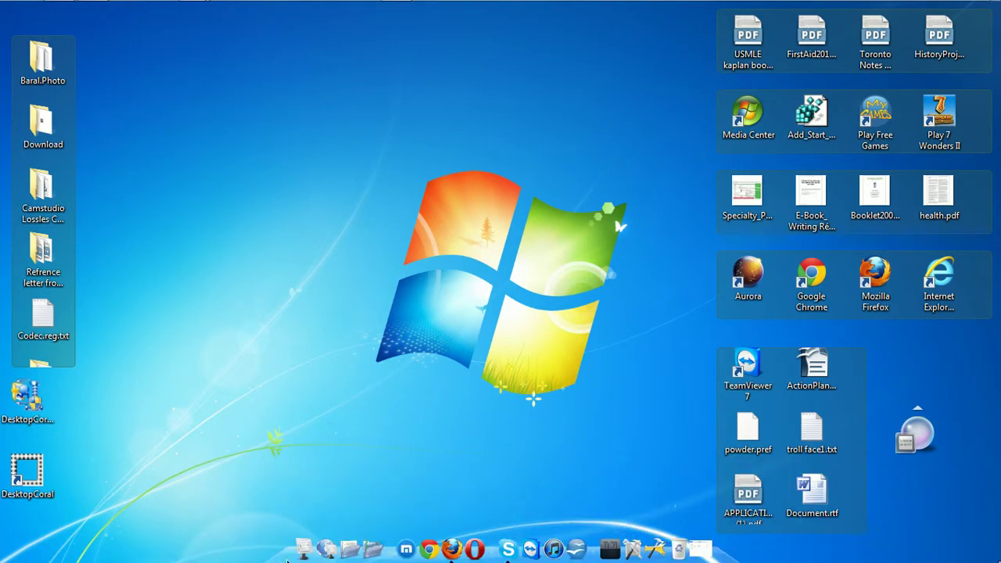
click(300, 557)
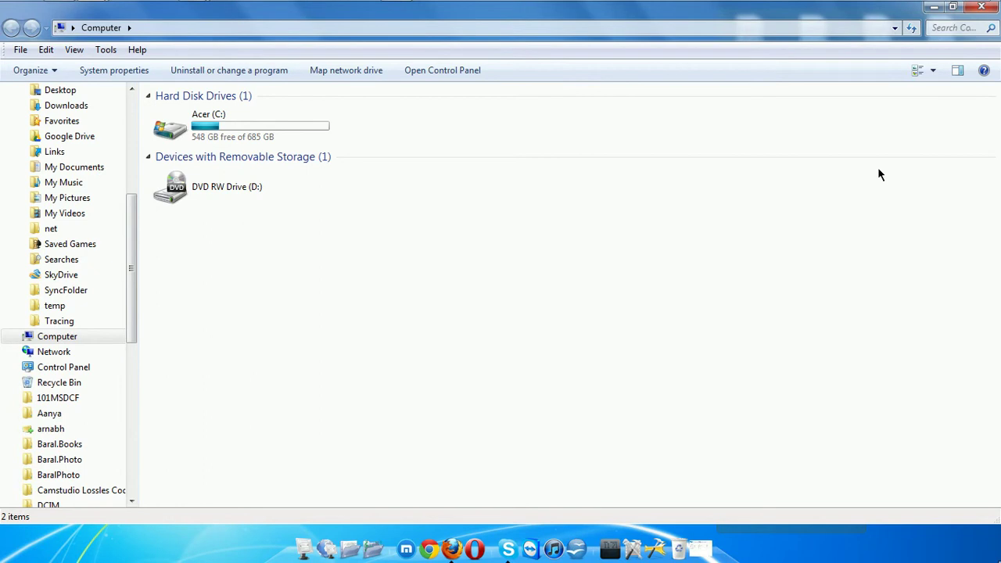
click(981, 7)
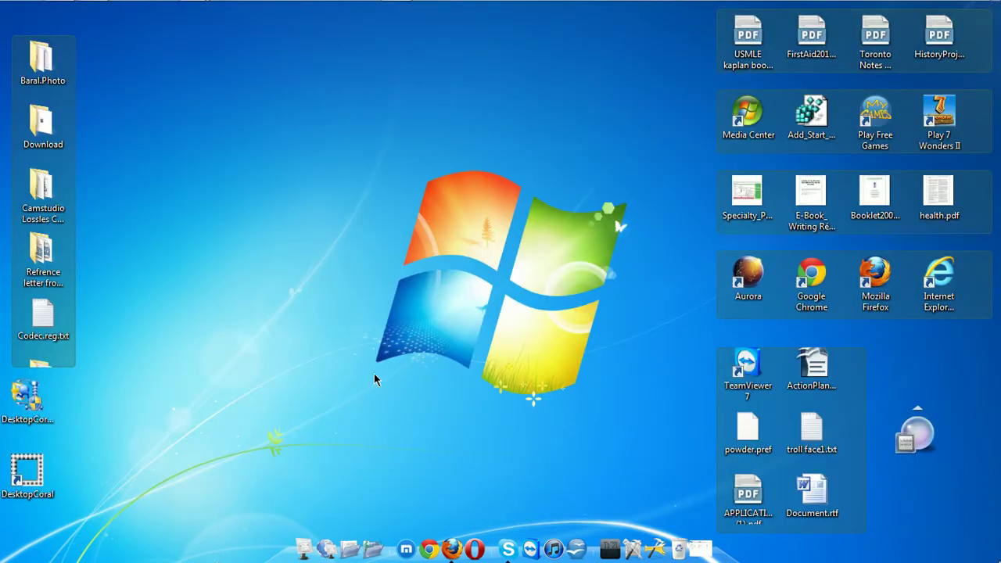
Make the reserved bar fully opaque by dragging Opacity to 100 in DesktopCoral Options.
mouse_move(813, 4)
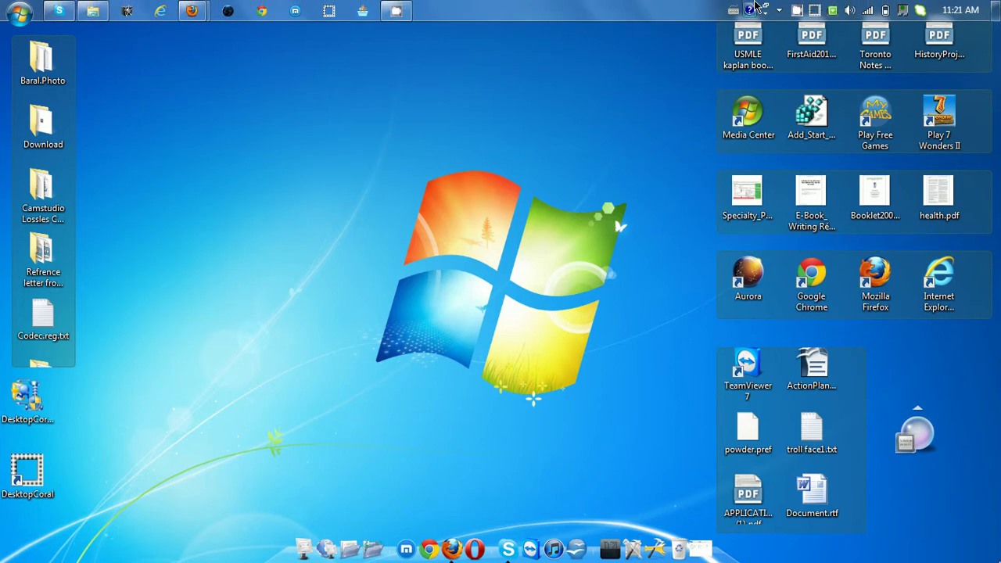
right_click(812, 8)
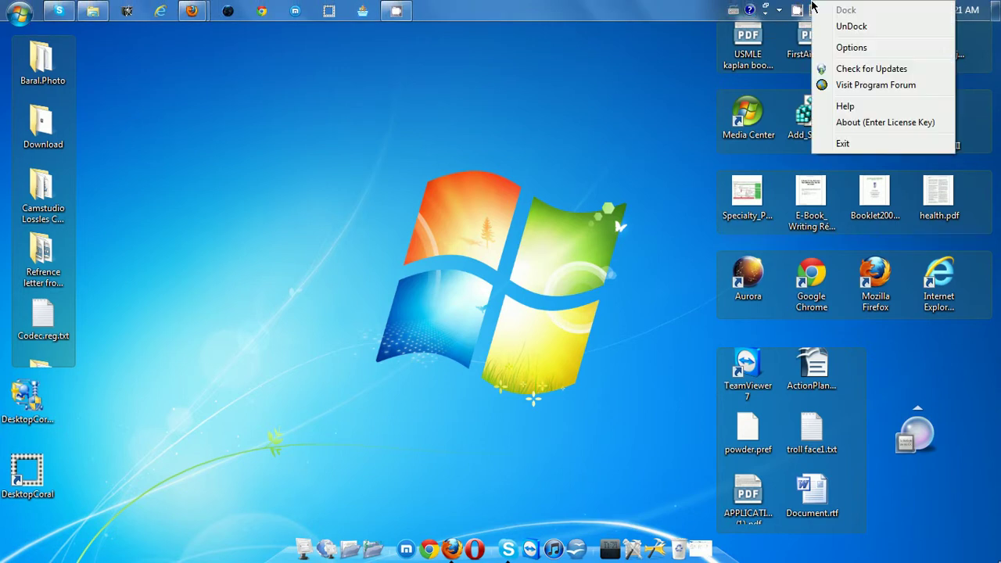
click(885, 49)
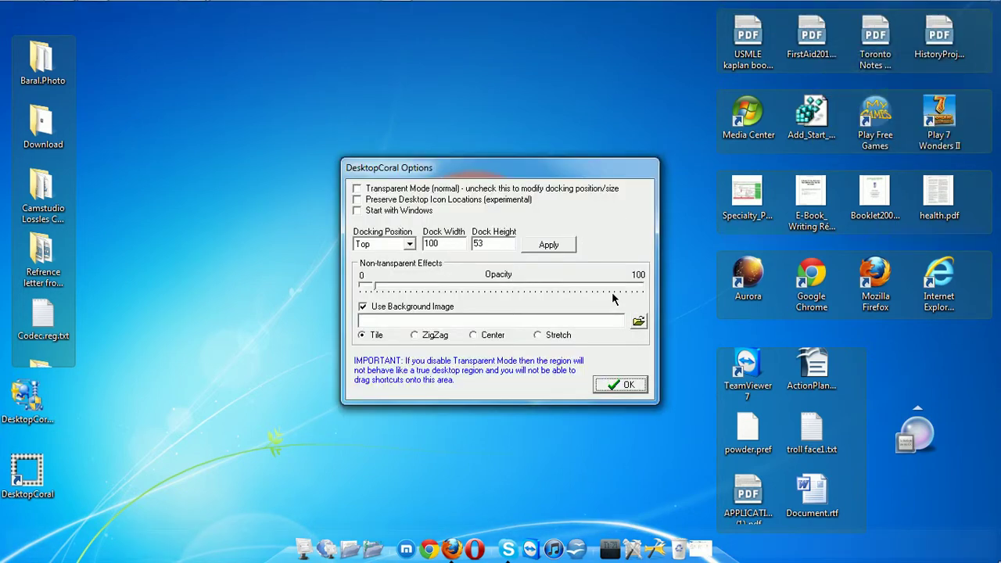
drag(372, 287, 654, 292)
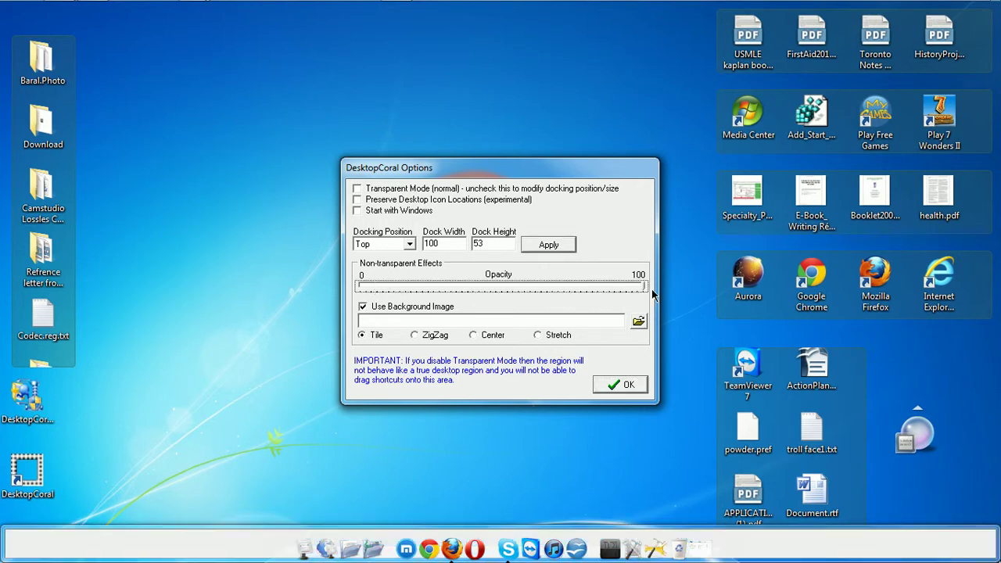
click(624, 387)
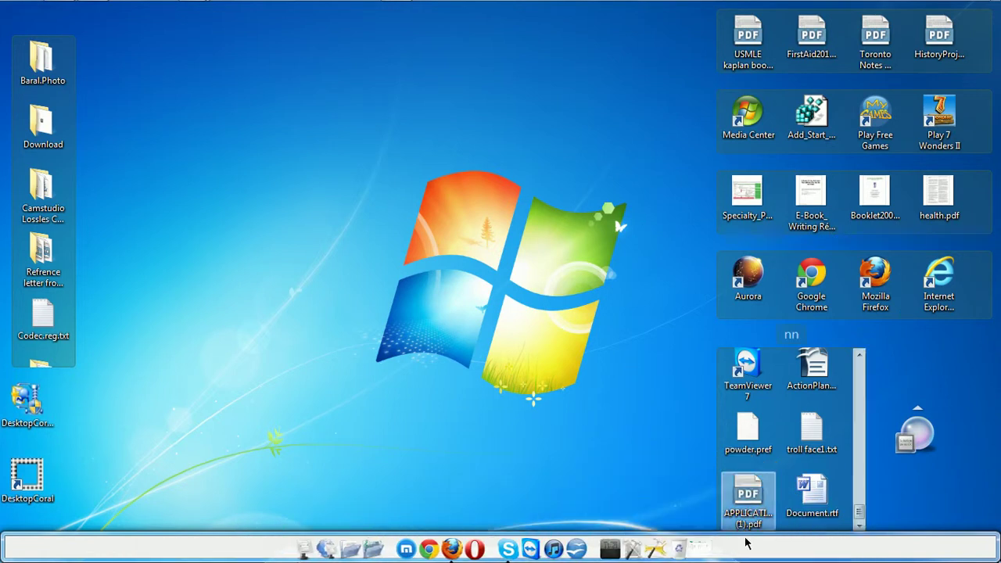
Reopen DesktopCoral Options and apply a dock height of 44.
right_click(747, 538)
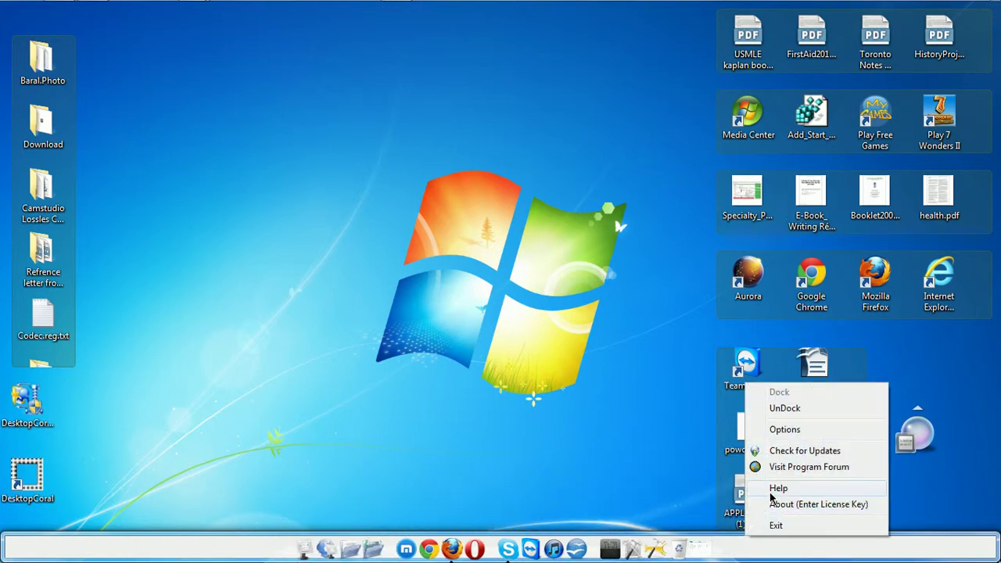
click(786, 428)
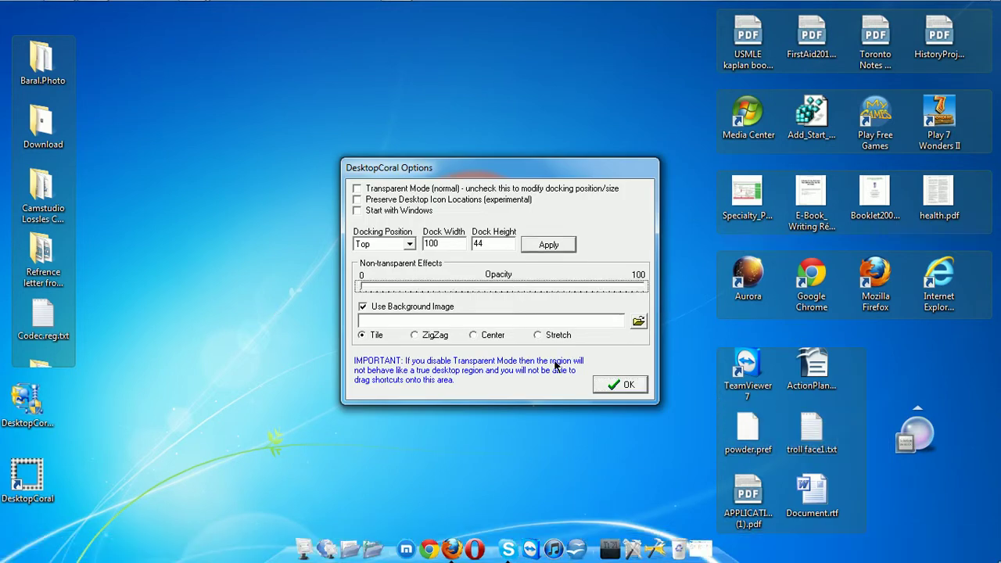
click(610, 386)
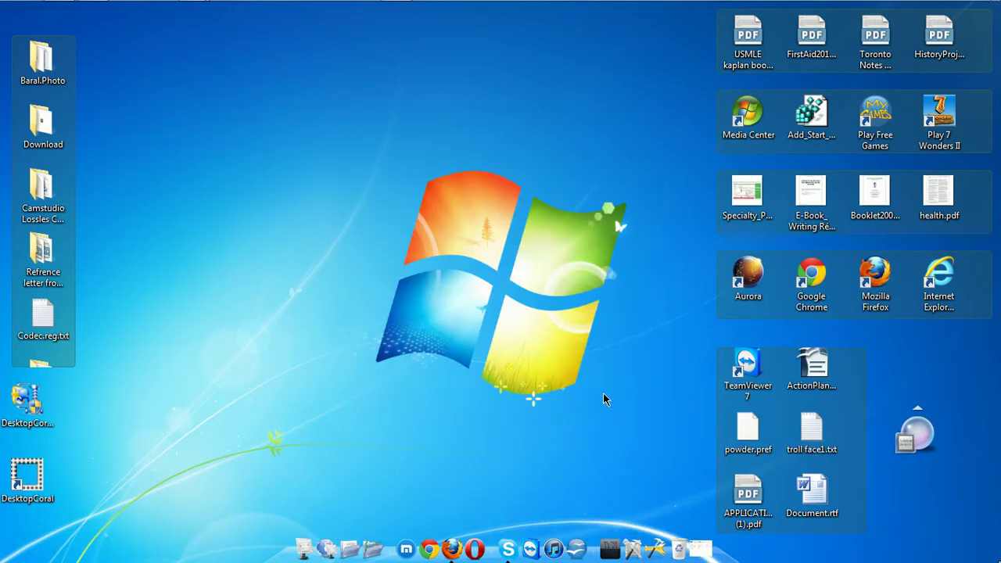
click(309, 553)
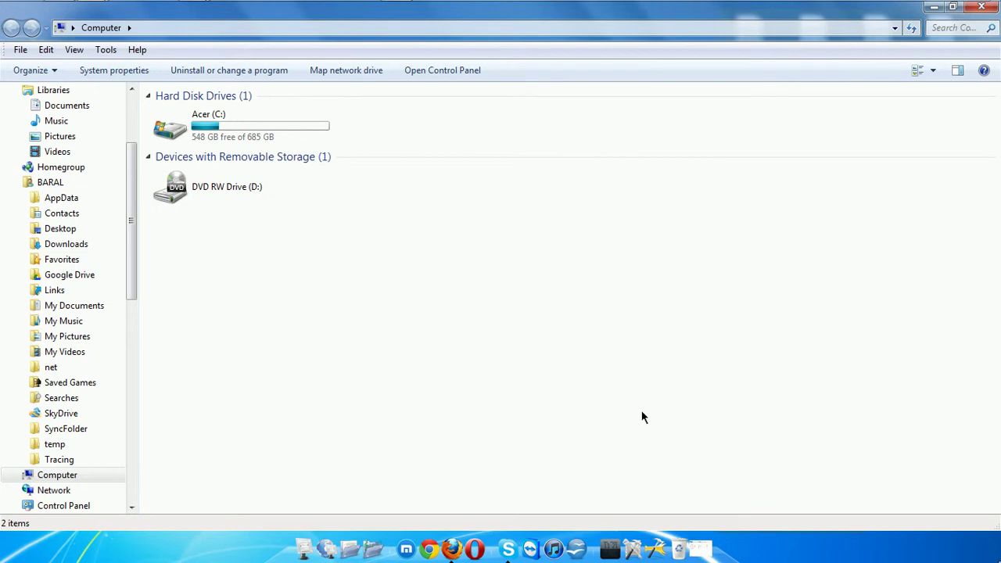
click(981, 7)
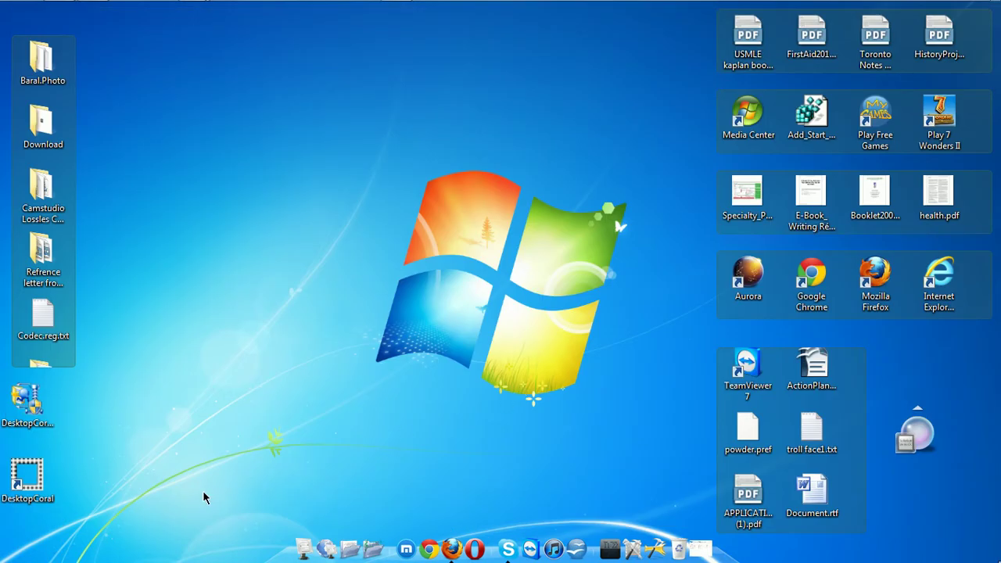
Double-click an empty desktop area to hide all icons and fence panels.
double_click(202, 491)
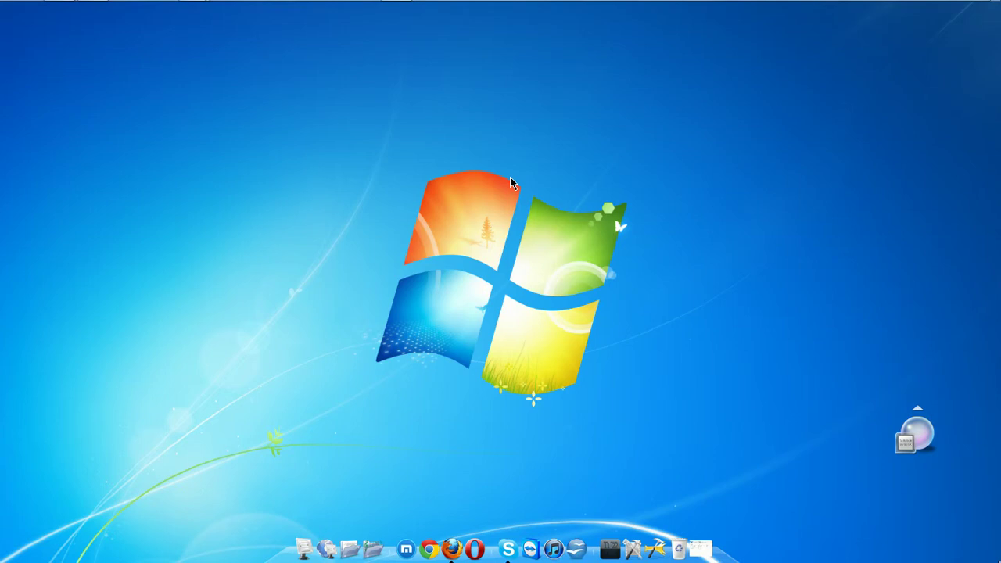
mouse_move(637, 2)
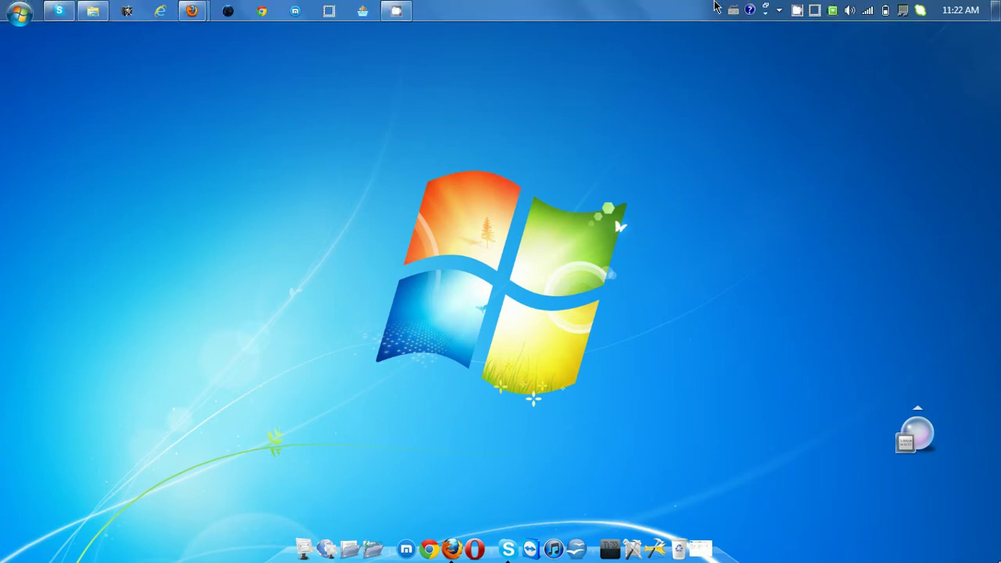